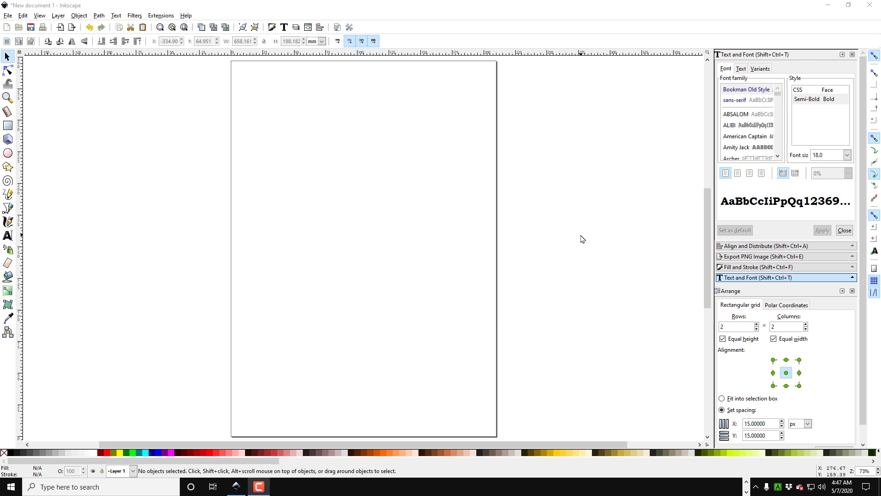
Start importing swirlinitials.pdf from the File menu
{"action": "left_click", "coordinate": [8, 16]}
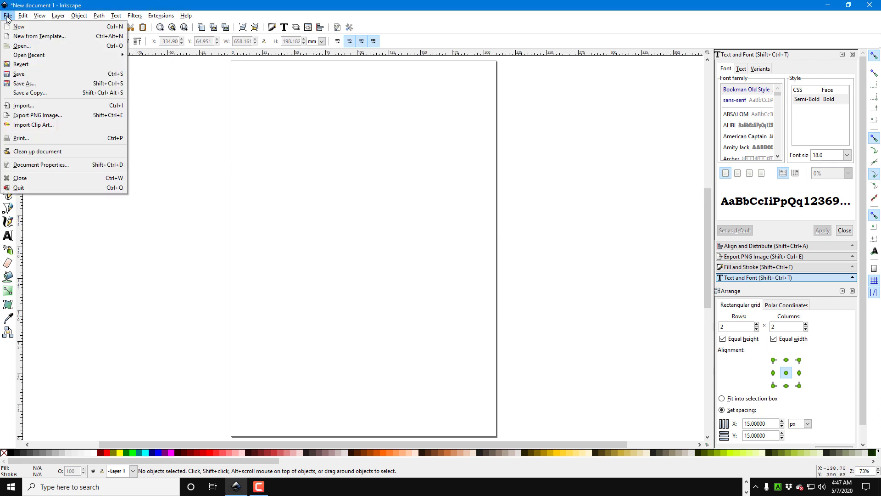
{"action": "left_click", "coordinate": [28, 105]}
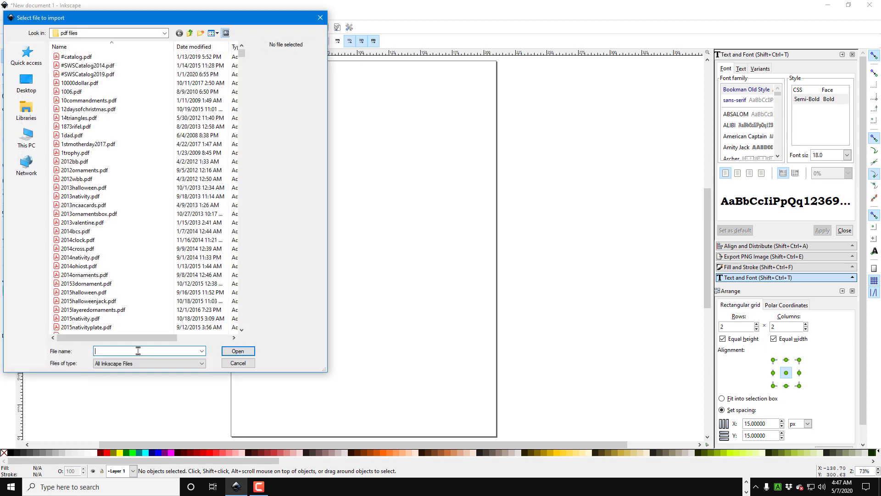
{"action": "type", "text": "SWIRL"}
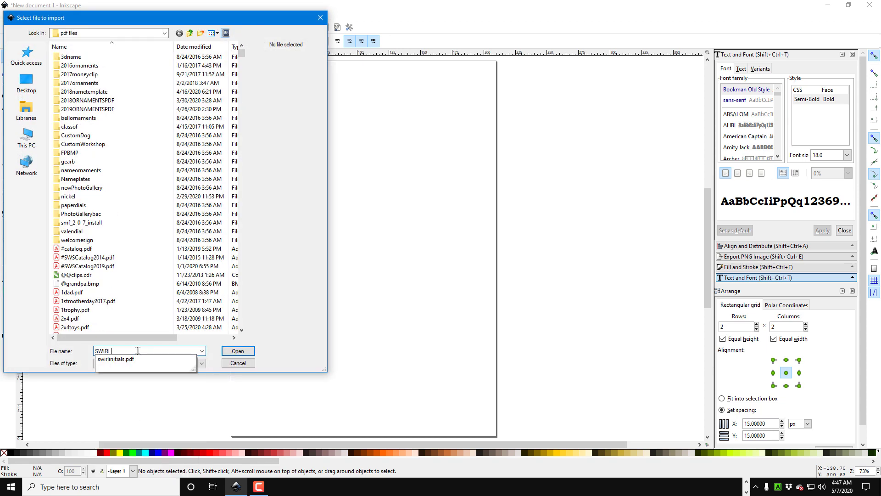
{"action": "key", "text": "Down"}
{"action": "left_click", "coordinate": [122, 359]}
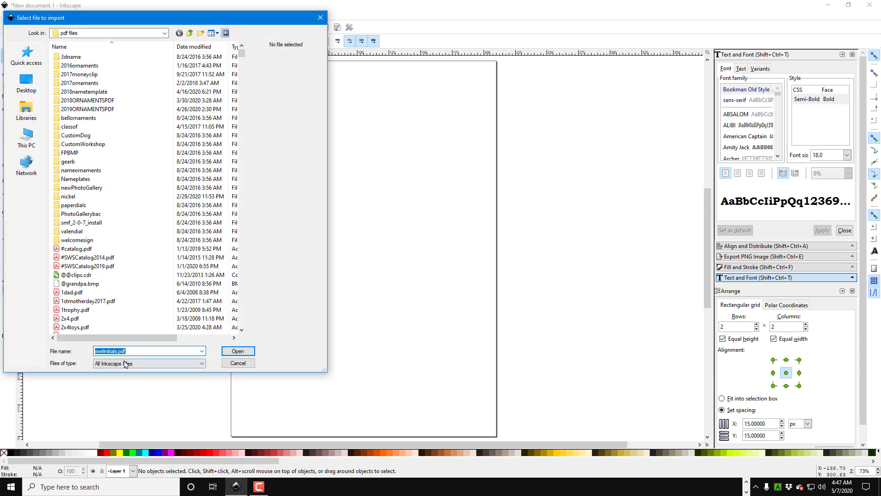
{"action": "left_click", "coordinate": [237, 351]}
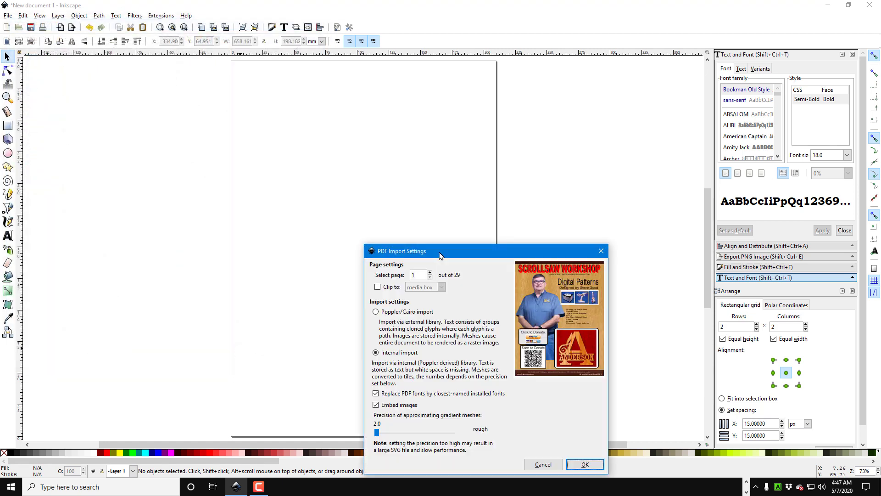
Import page 4 of the PDF, the swirl A, and drag it onto the page
{"action": "left_click_drag", "start_coordinate": [440, 251], "coordinate": [345, 178]}
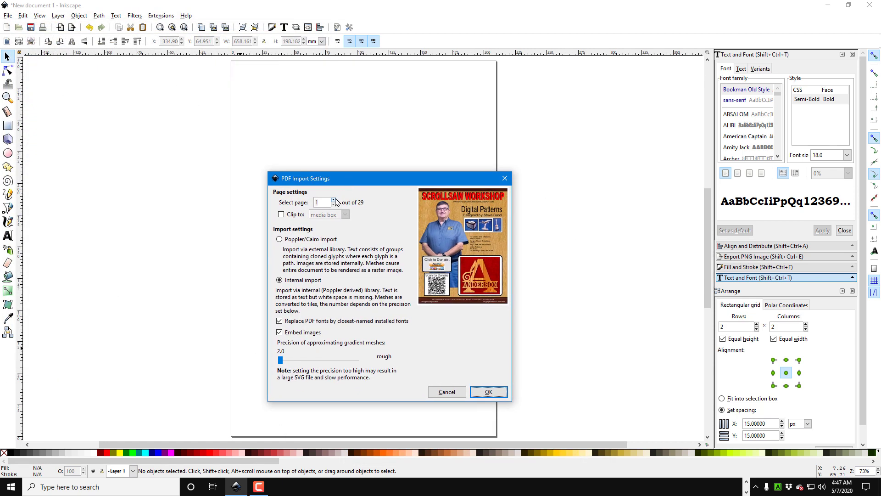
{"action": "left_click", "coordinate": [335, 200]}
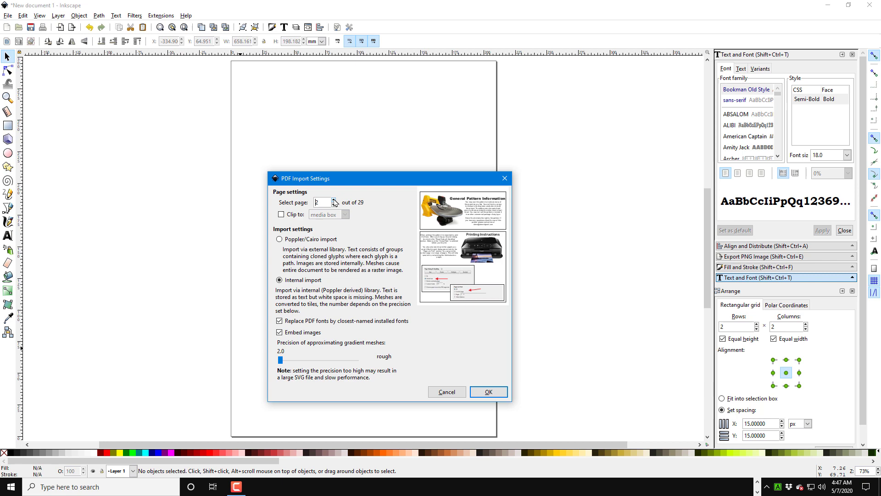
{"action": "left_click", "coordinate": [334, 200]}
{"action": "left_click", "coordinate": [334, 200]}
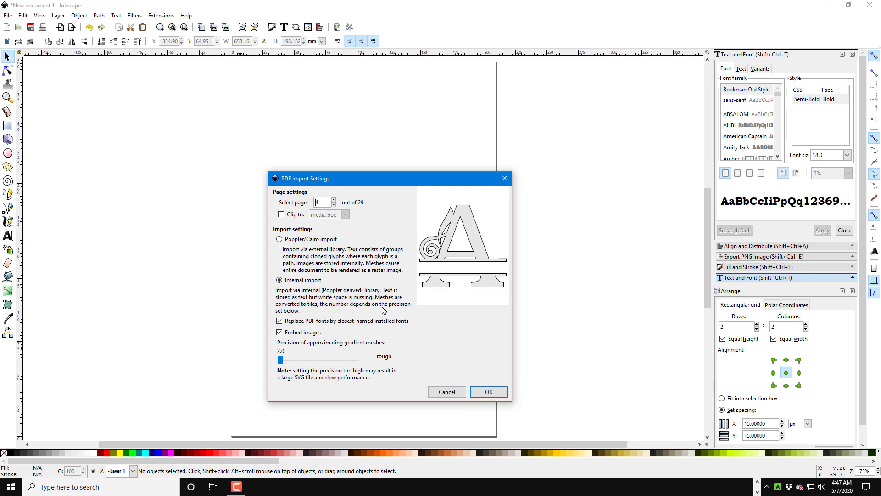
{"action": "left_click", "coordinate": [489, 391]}
{"action": "left_click_drag", "start_coordinate": [492, 396], "coordinate": [381, 158]}
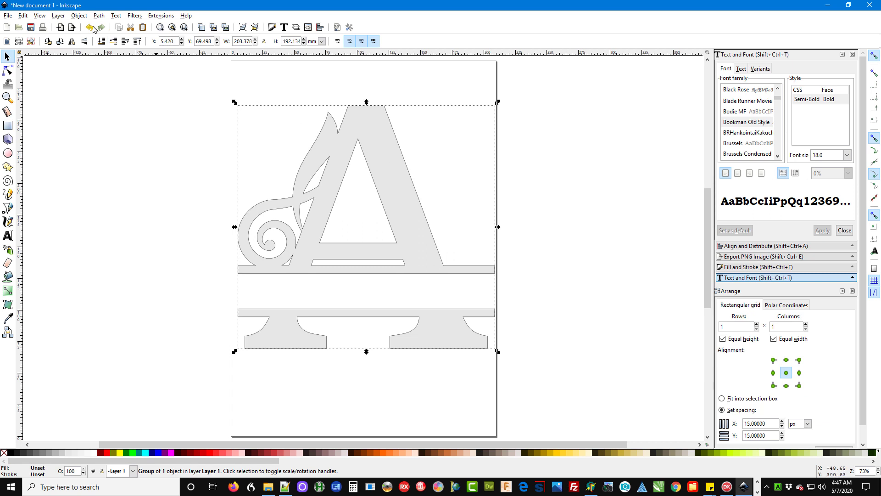
Ungroup the imported A design and clear the selection
{"action": "left_click", "coordinate": [79, 16]}
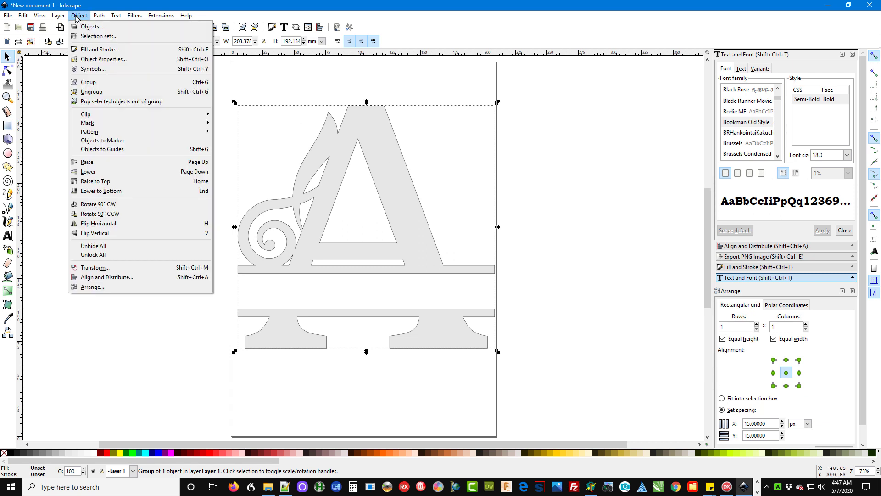
{"action": "left_click", "coordinate": [91, 92]}
{"action": "left_click", "coordinate": [122, 167]}
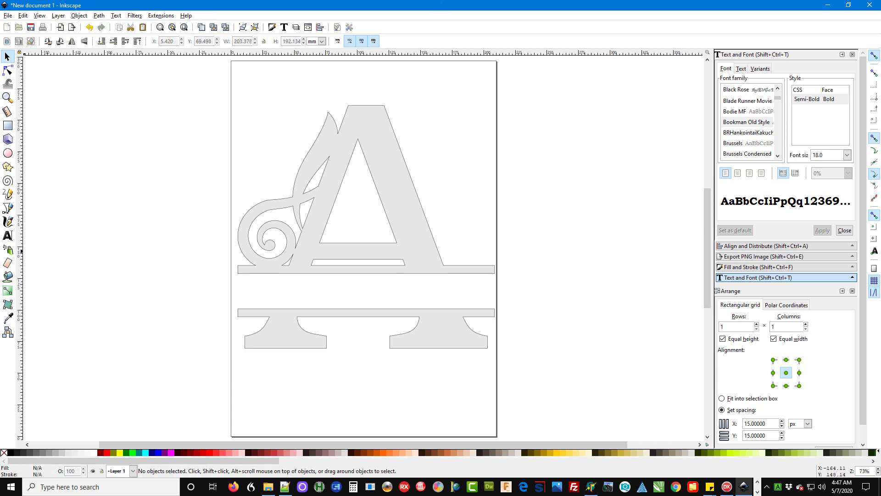
Add the text ANDERSON and move it onto the A's band
{"action": "left_click", "coordinate": [8, 235]}
{"action": "left_click", "coordinate": [109, 239]}
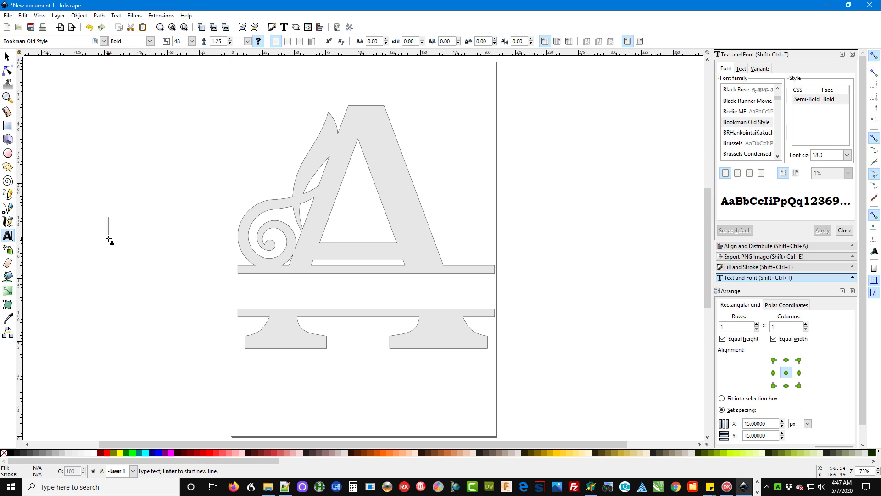
{"action": "type", "text": "ANDERSON"}
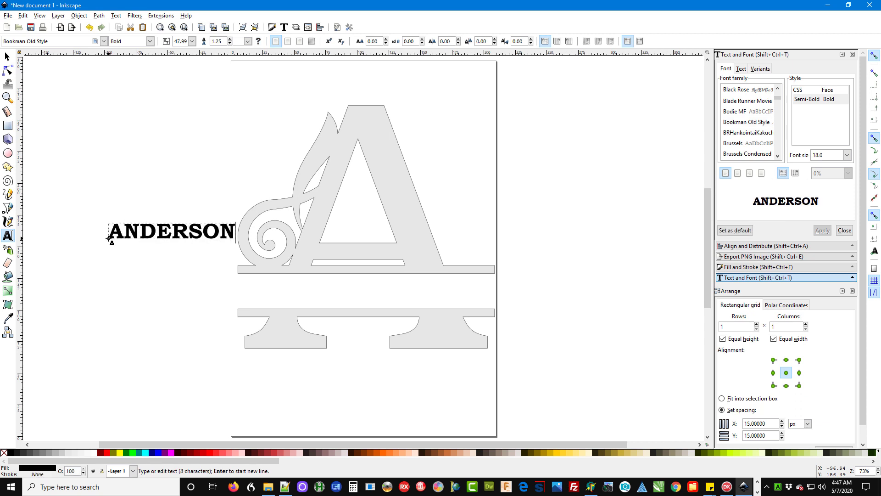
{"action": "left_click", "coordinate": [8, 56]}
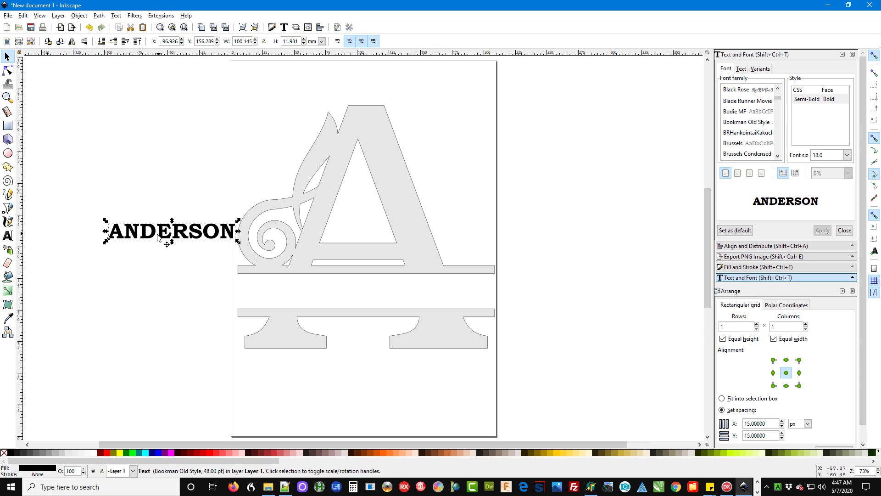
{"action": "mouse_move", "coordinate": [159, 239]}
{"action": "left_mouse_down"}
{"action": "mouse_move", "coordinate": [370, 311]}
{"action": "mouse_move", "coordinate": [495, 270]}
{"action": "left_mouse_up"}
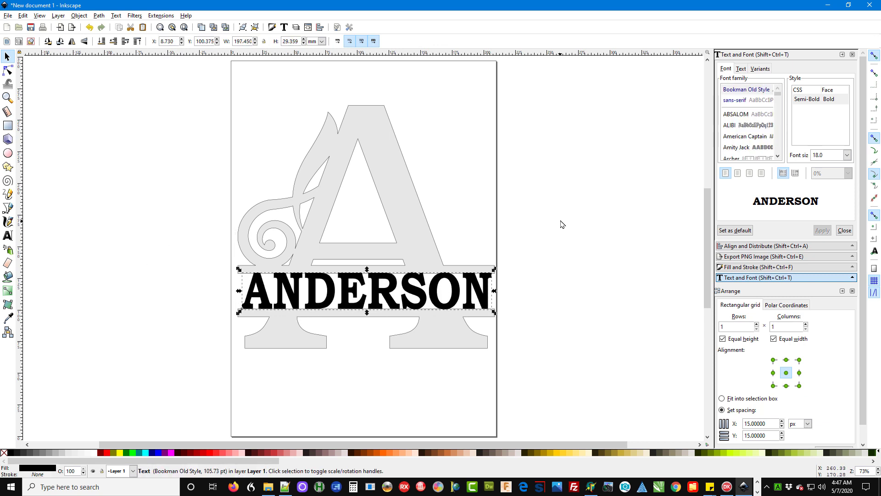
Combine ANDERSON with the A using Path > Difference, then reselect the result
{"action": "left_click_drag", "start_coordinate": [194, 78], "coordinate": [563, 386]}
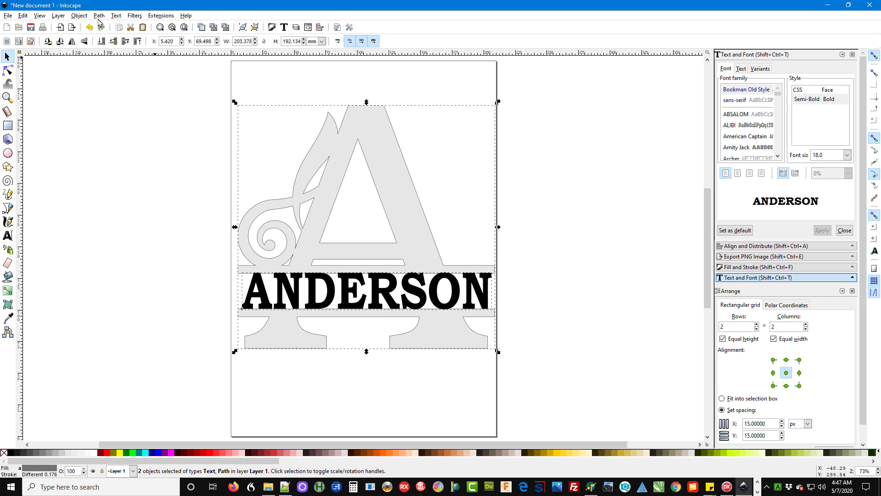
{"action": "left_click", "coordinate": [98, 15]}
{"action": "left_click", "coordinate": [117, 72]}
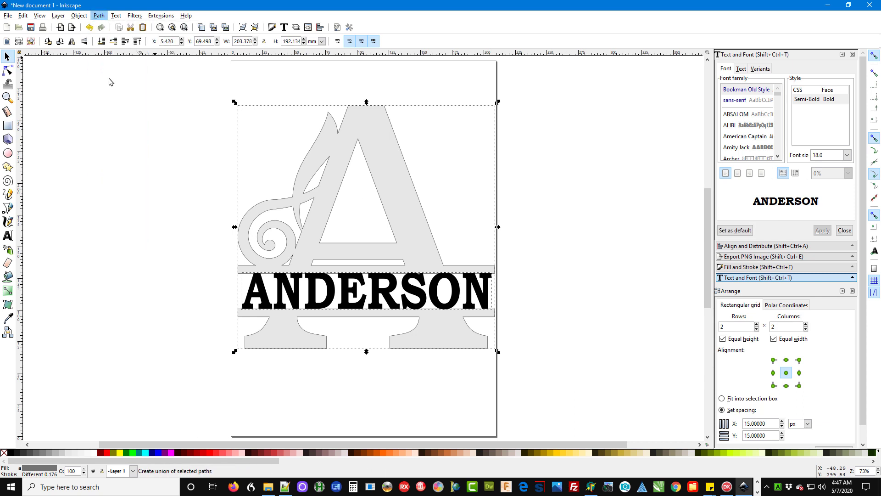
{"action": "left_click", "coordinate": [124, 224]}
{"action": "left_click", "coordinate": [413, 238]}
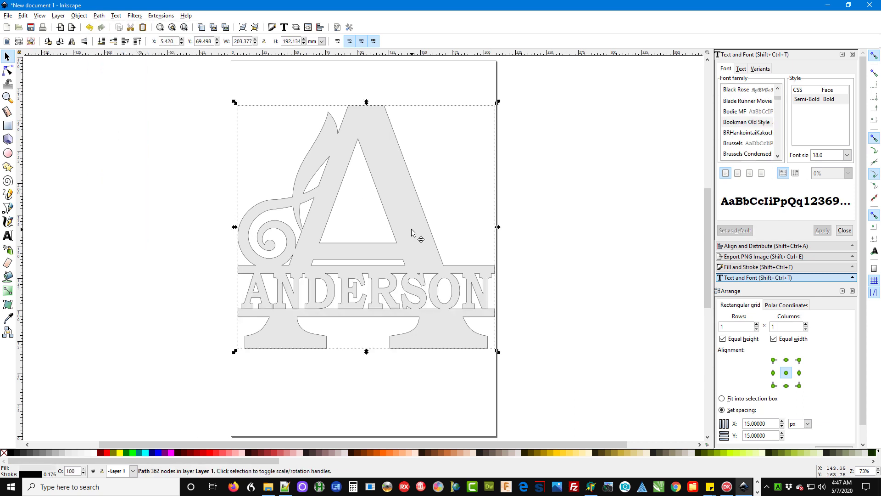
Delete the A design and start importing swirlinitials.pdf again
{"action": "key", "text": "Delete"}
{"action": "left_click", "coordinate": [9, 15]}
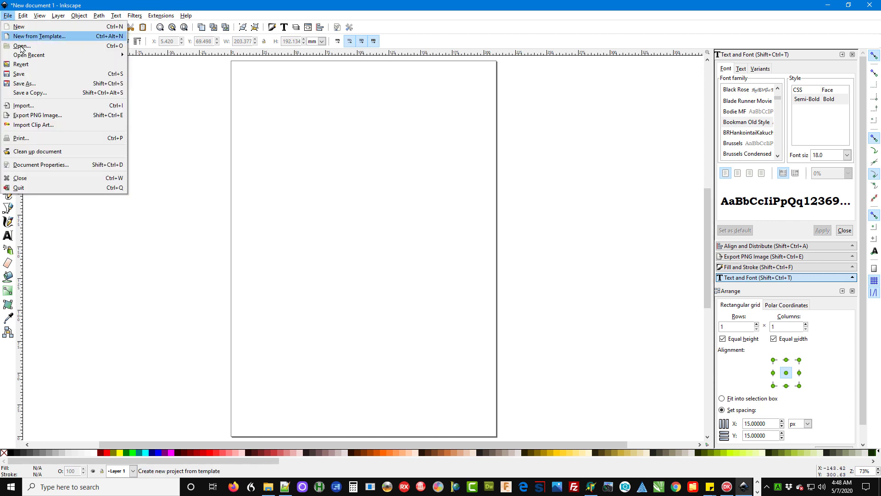
{"action": "left_click", "coordinate": [33, 107]}
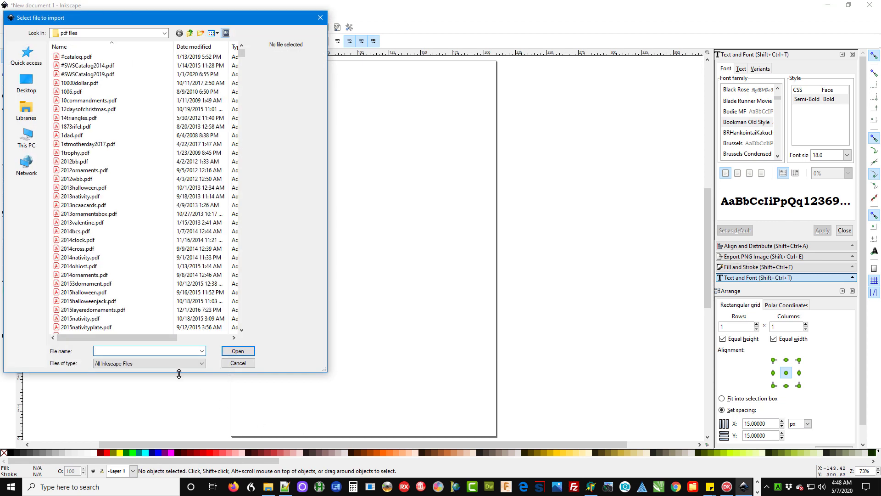
{"action": "type", "text": "SWIRL"}
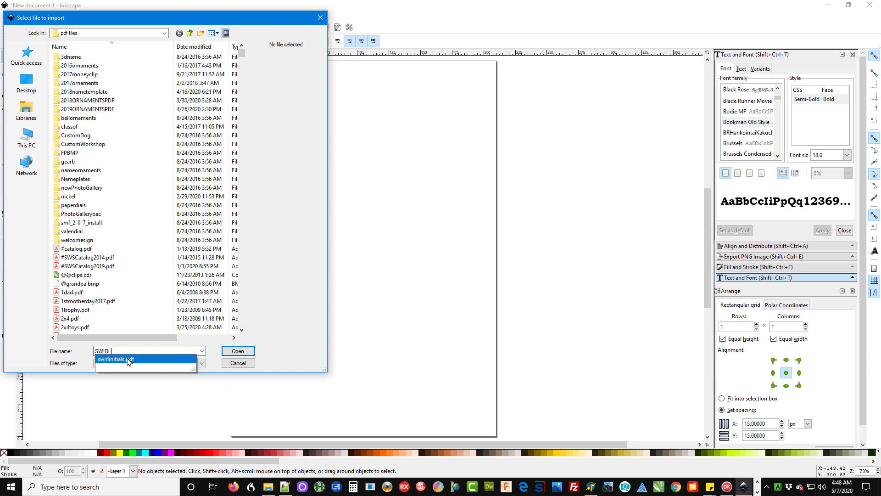
{"action": "left_click", "coordinate": [128, 360]}
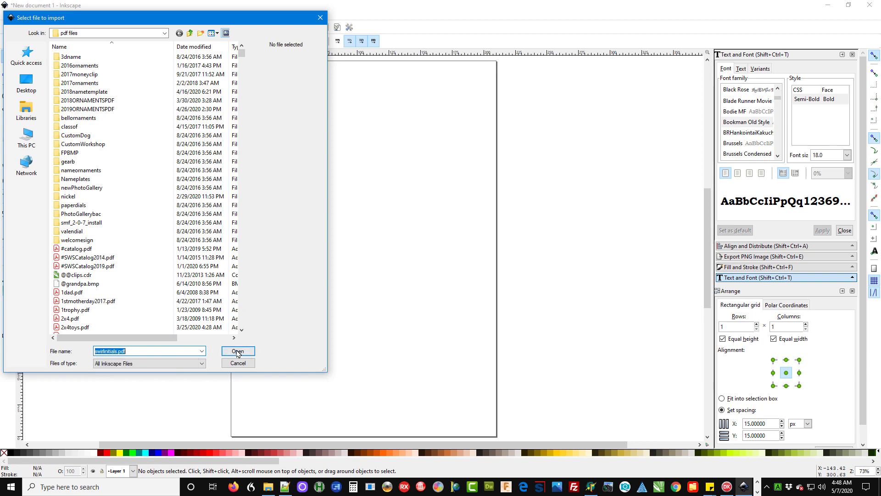
{"action": "left_click", "coordinate": [237, 351]}
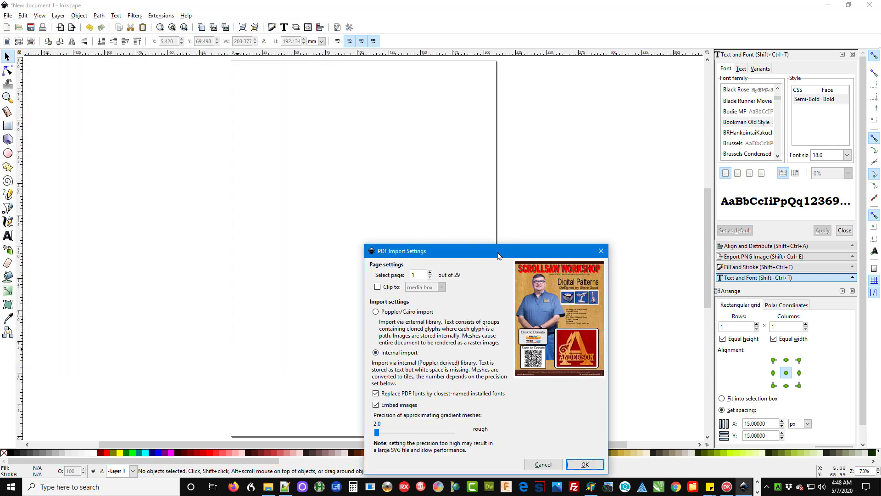
Import page 5 of the PDF, the swirl B, and centre it on the page
{"action": "left_click_drag", "start_coordinate": [500, 253], "coordinate": [444, 195]}
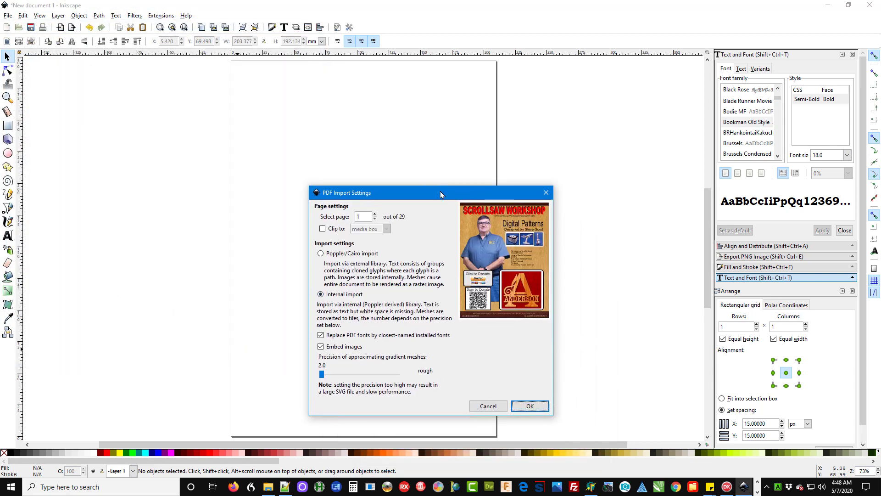
{"action": "left_click", "coordinate": [374, 214]}
{"action": "left_click", "coordinate": [374, 214]}
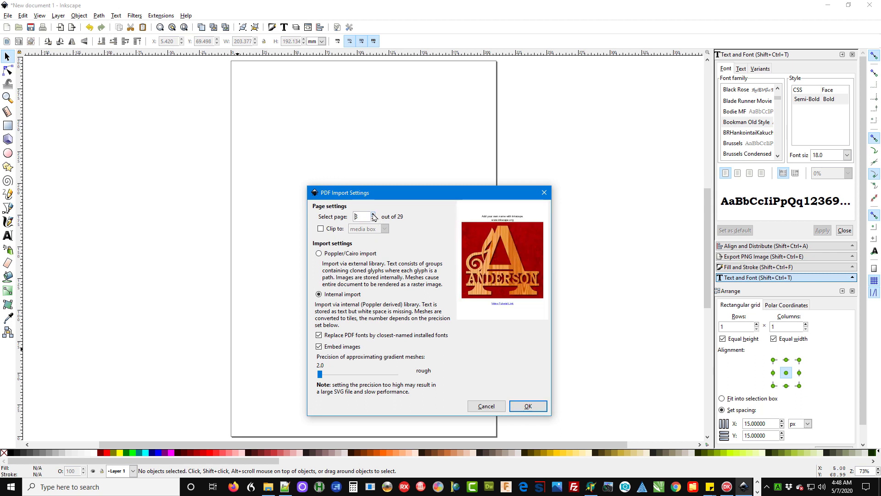
{"action": "left_click", "coordinate": [374, 215]}
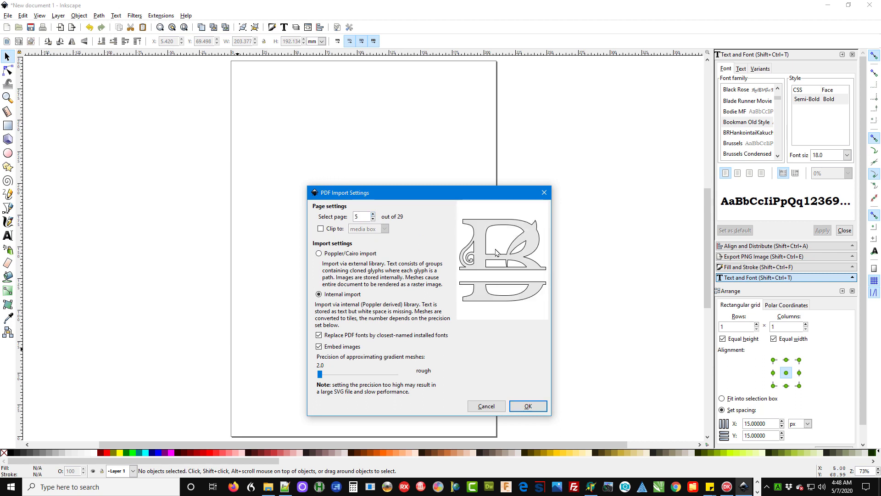
{"action": "left_click", "coordinate": [374, 219]}
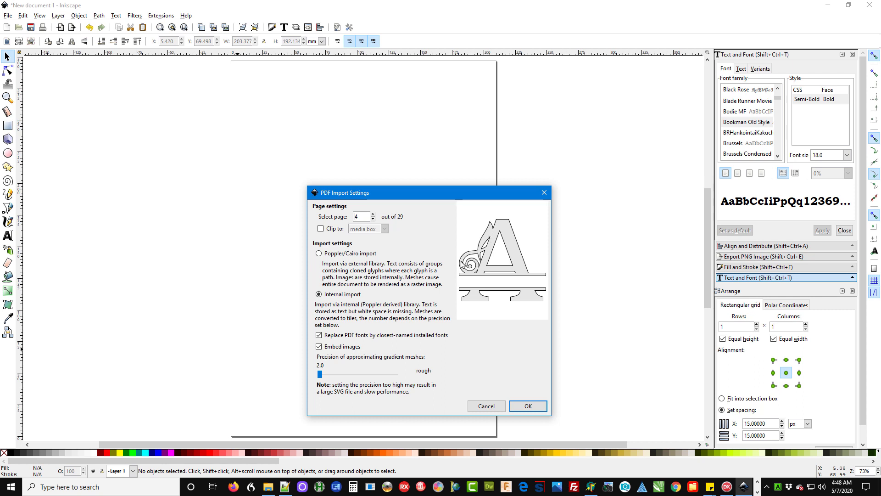
{"action": "left_click", "coordinate": [373, 214]}
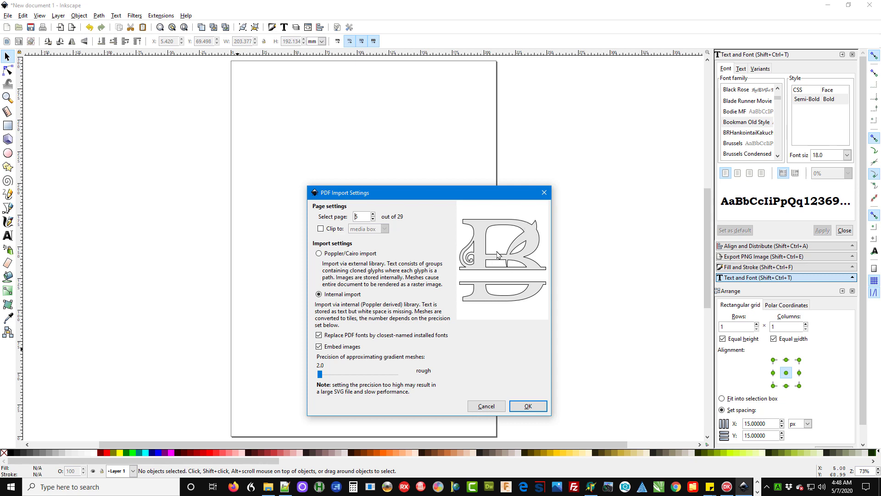
{"action": "left_click", "coordinate": [527, 405]}
{"action": "left_click_drag", "start_coordinate": [475, 311], "coordinate": [290, 138]}
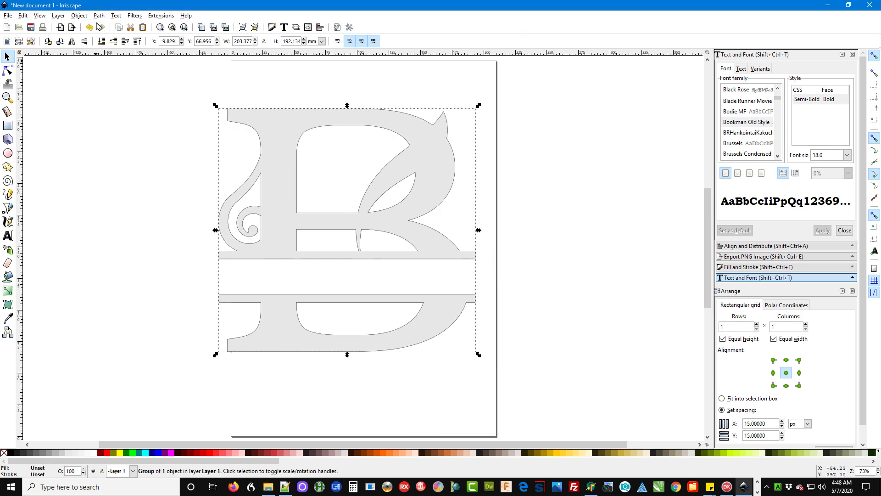
{"action": "left_click", "coordinate": [79, 15]}
Group the B pieces and add the text BALLARD right of the page
{"action": "left_click", "coordinate": [96, 84]}
{"action": "left_click", "coordinate": [107, 198]}
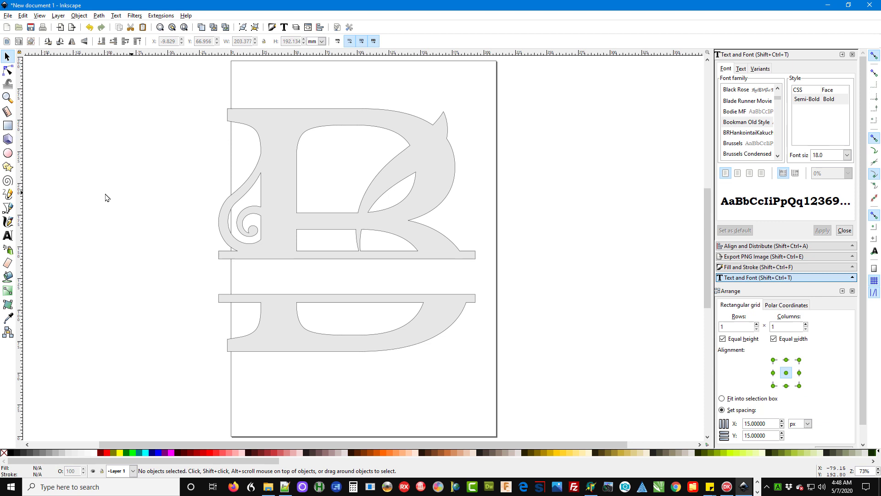
{"action": "left_click", "coordinate": [8, 236]}
{"action": "left_click", "coordinate": [534, 221]}
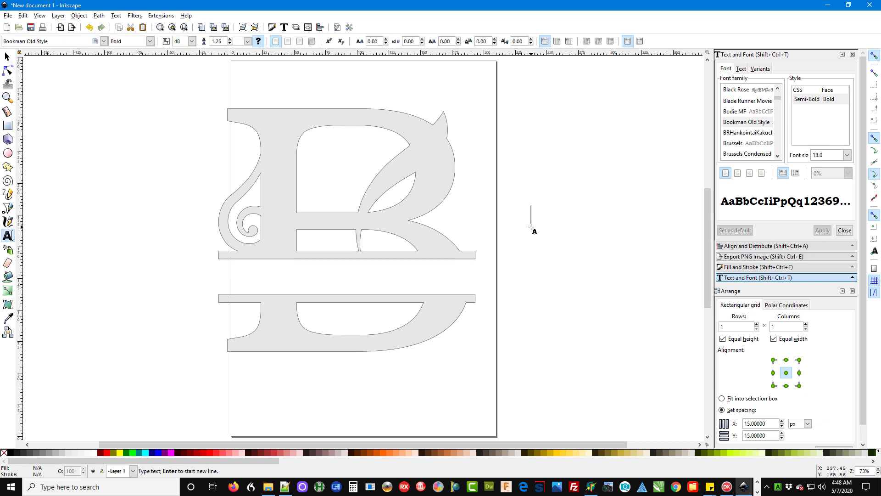
{"action": "type", "text": "BALLARD"}
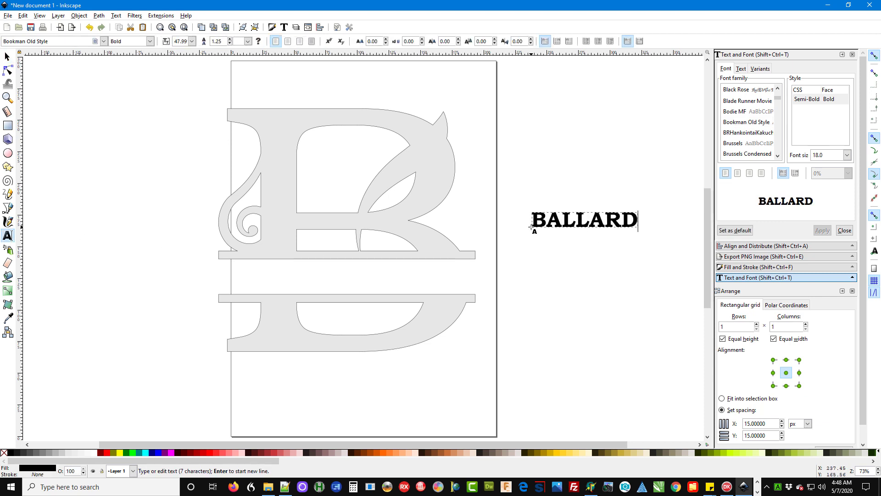
{"action": "left_click", "coordinate": [8, 59]}
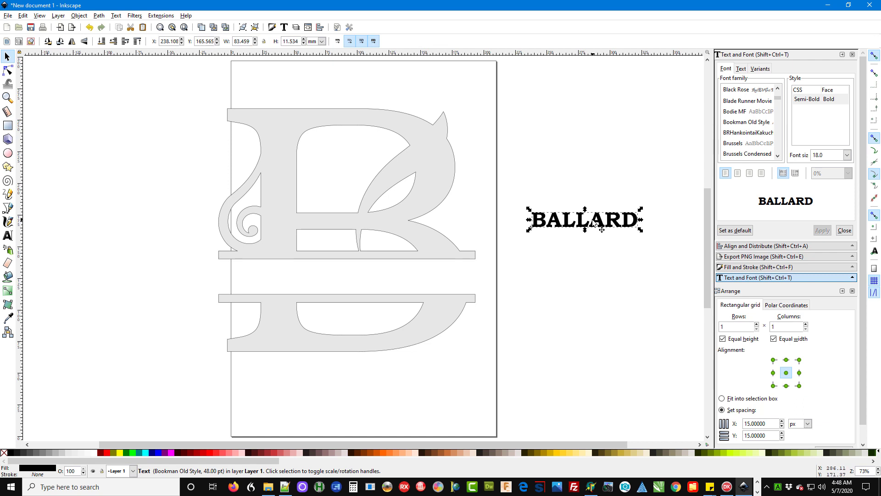
Move BALLARD into the B's middle band and select both together
{"action": "mouse_move", "coordinate": [603, 226]}
{"action": "left_mouse_down"}
{"action": "mouse_move", "coordinate": [294, 298]}
{"action": "mouse_move", "coordinate": [473, 255]}
{"action": "left_mouse_up"}
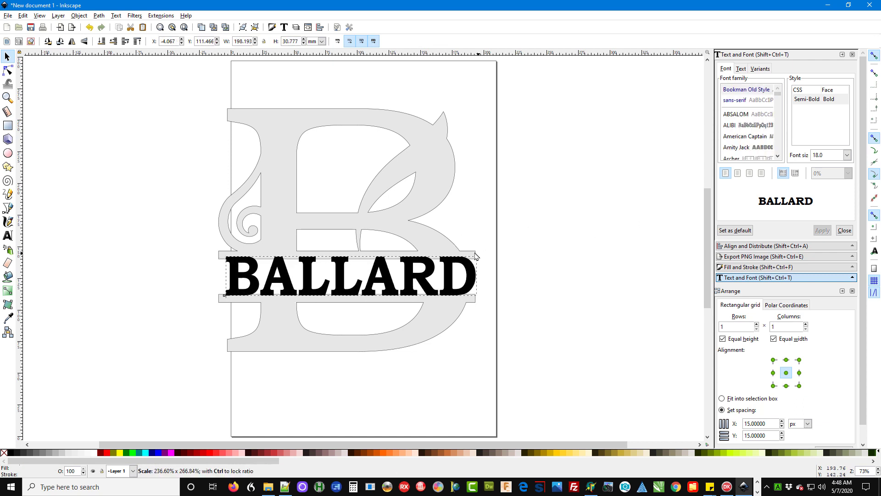
{"action": "left_click", "coordinate": [163, 69]}
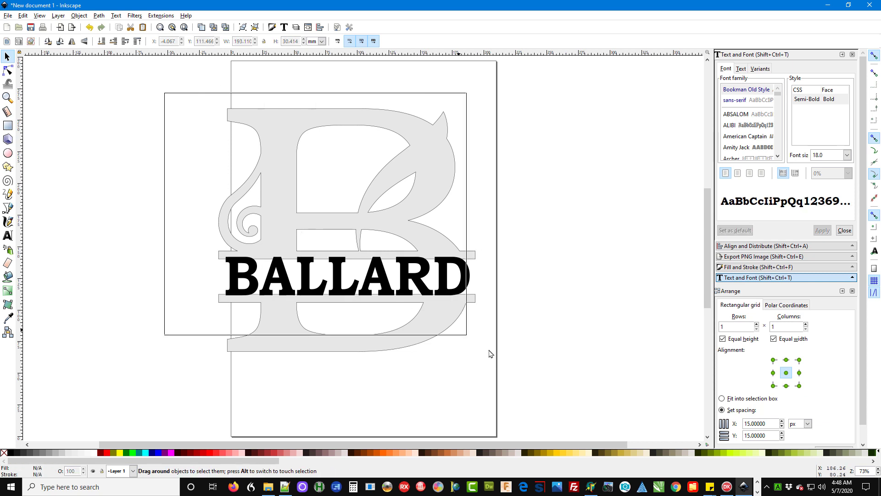
{"action": "left_click_drag", "start_coordinate": [164, 92], "coordinate": [490, 353]}
Union the B with BALLARD, then delete the merged shape
{"action": "left_click", "coordinate": [100, 16]}
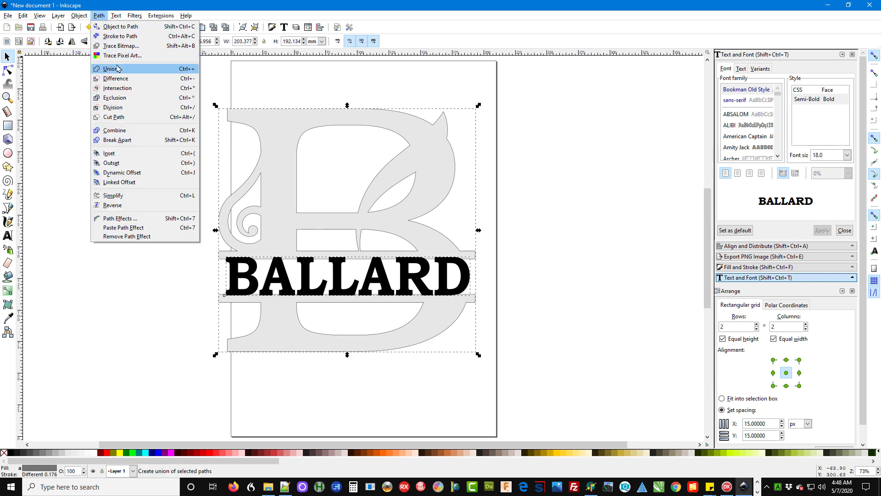
{"action": "left_click", "coordinate": [109, 69]}
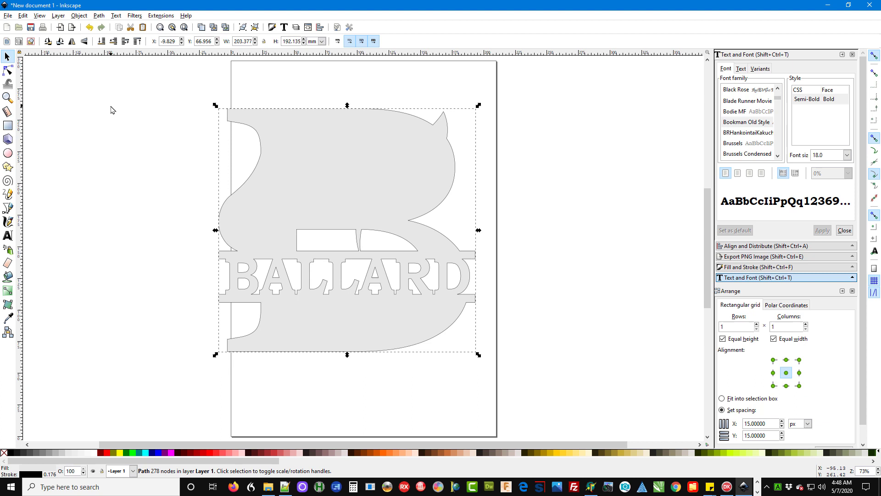
{"action": "left_click", "coordinate": [334, 164]}
{"action": "key", "text": "Delete"}
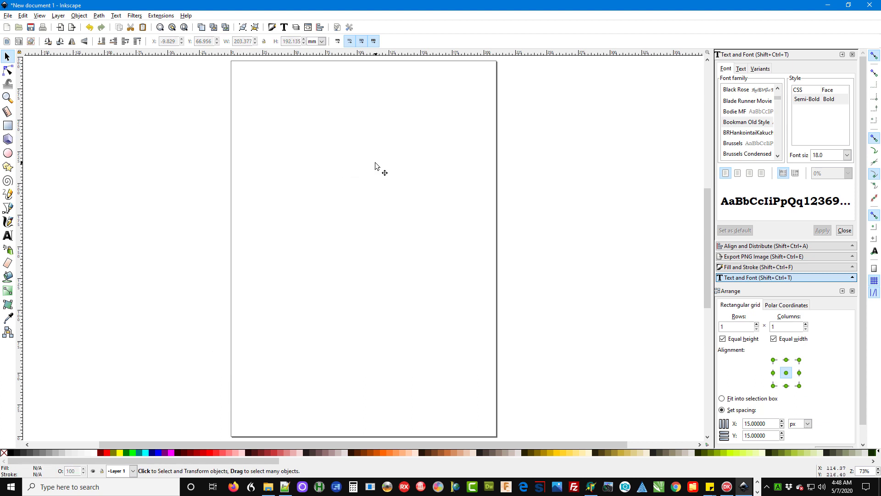
Start importing swirlinitials.pdf from the File menu
{"action": "left_click", "coordinate": [8, 15]}
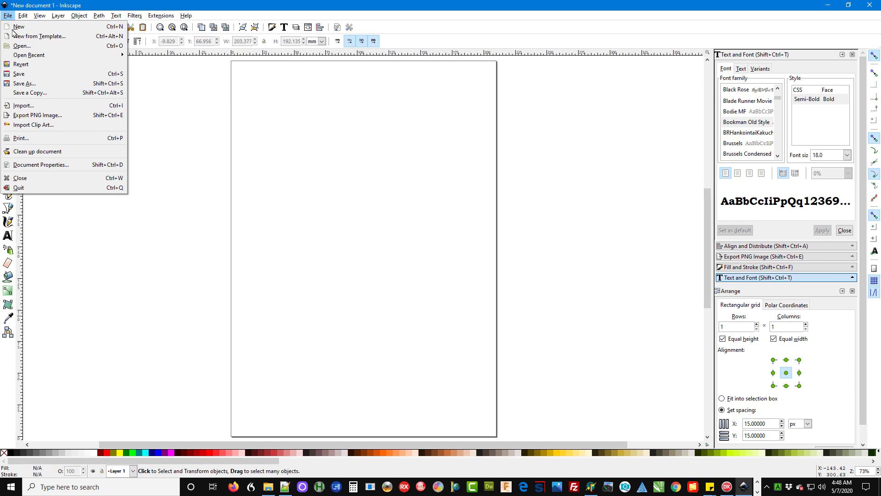
{"action": "left_click", "coordinate": [24, 105]}
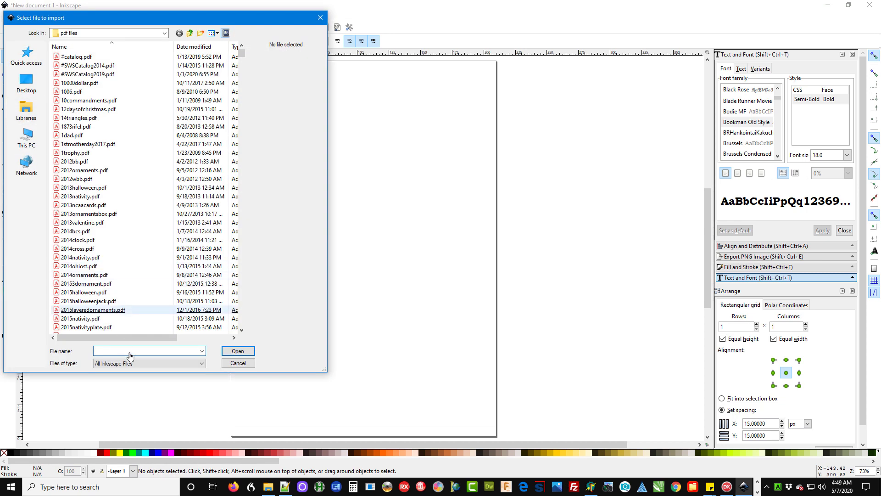
{"action": "left_click", "coordinate": [148, 363]}
{"action": "type", "text": "SWIR"}
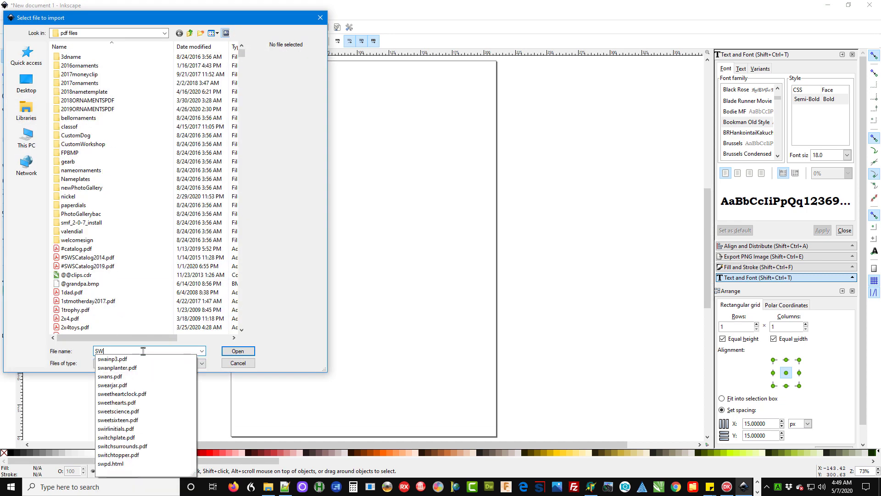
{"action": "left_click", "coordinate": [130, 360]}
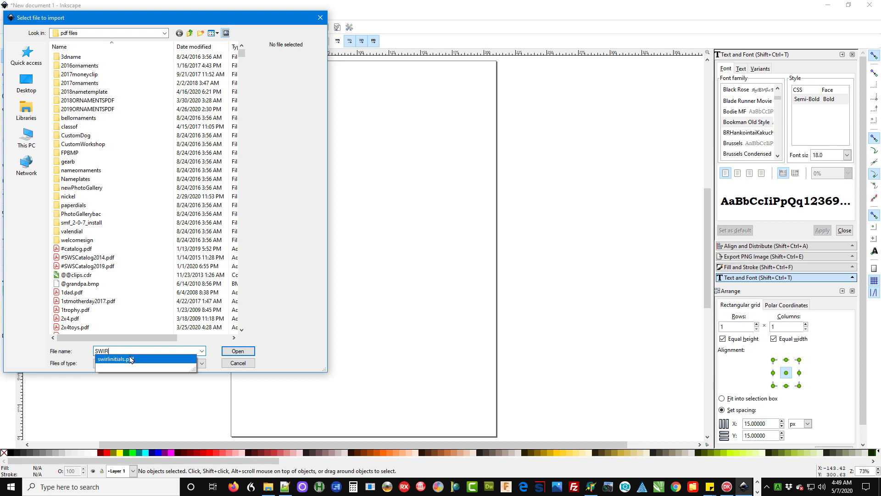
{"action": "left_click", "coordinate": [237, 351]}
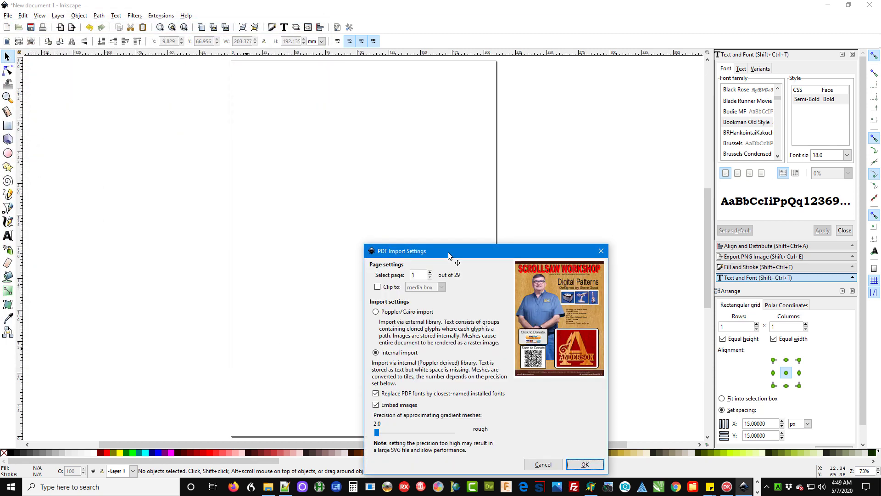
Import page 3 of the PDF, the swirl B, and drag it onto the page
{"action": "left_click_drag", "start_coordinate": [449, 254], "coordinate": [345, 193]}
{"action": "left_click", "coordinate": [327, 209]}
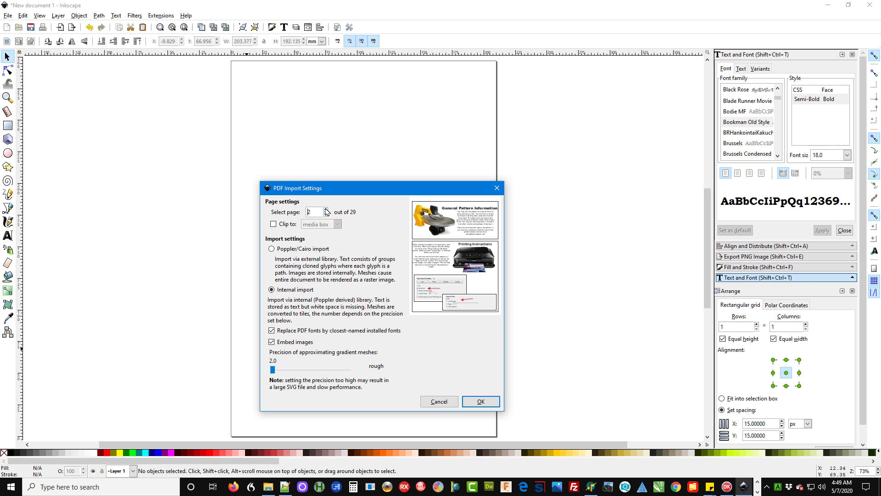
{"action": "left_click", "coordinate": [326, 210]}
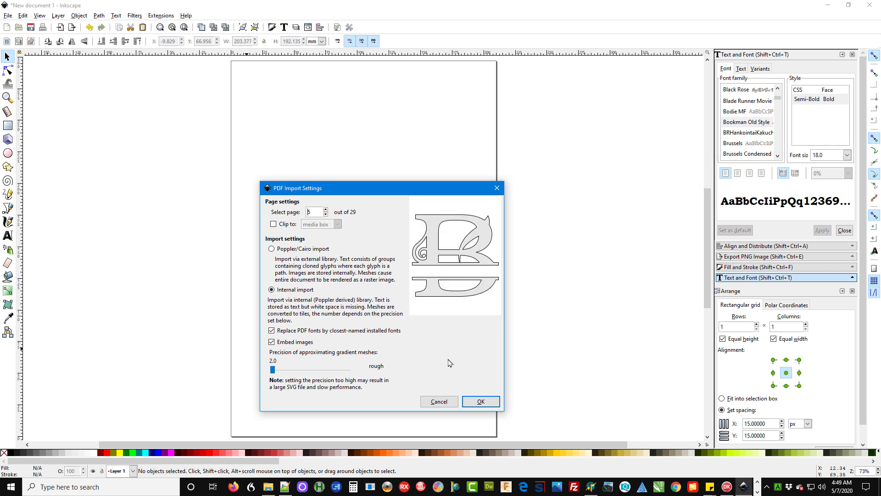
{"action": "left_click", "coordinate": [481, 402]}
{"action": "left_click_drag", "start_coordinate": [451, 282], "coordinate": [331, 113]}
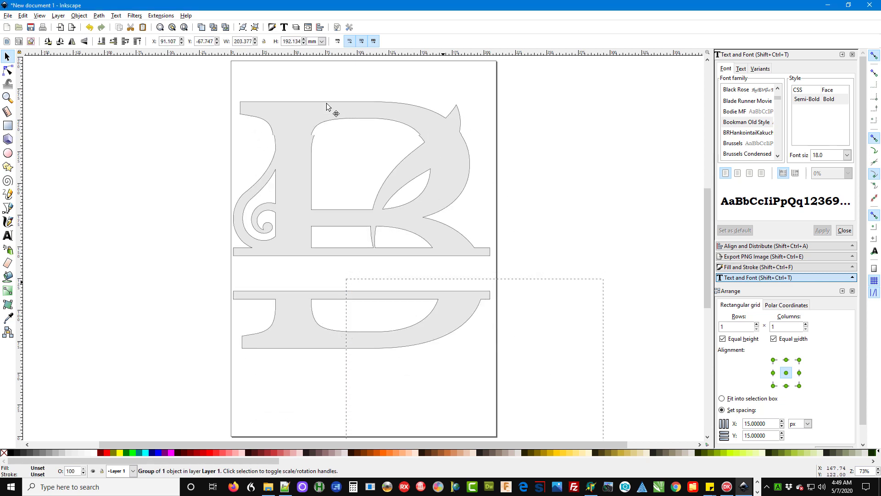
Ungroup the imported B and reselect the resulting single path
{"action": "left_click", "coordinate": [79, 15]}
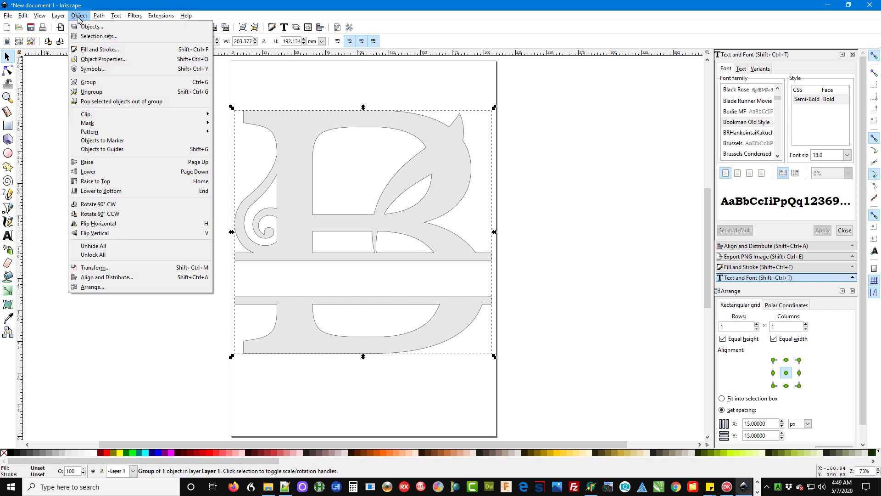
{"action": "left_click", "coordinate": [88, 93]}
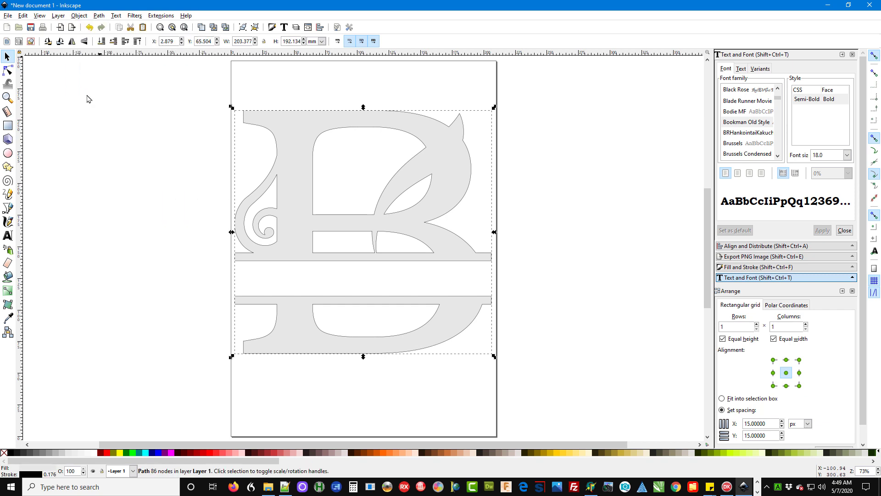
{"action": "left_click", "coordinate": [145, 221]}
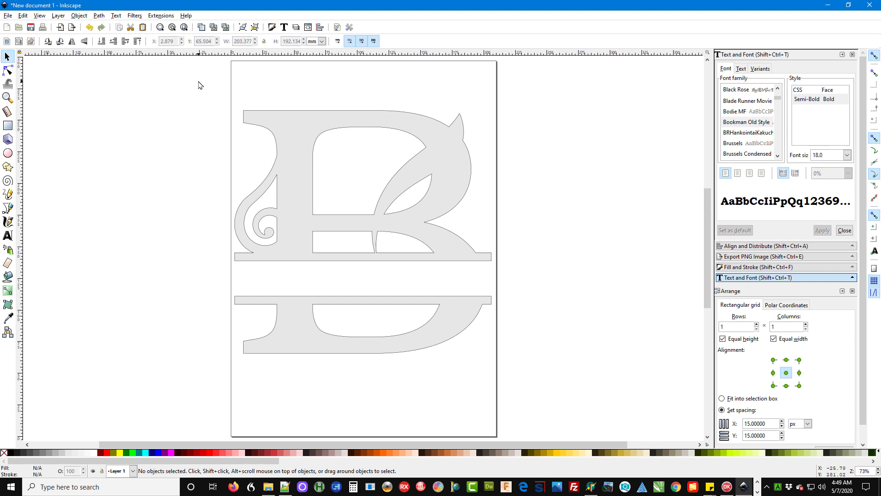
{"action": "left_click_drag", "start_coordinate": [198, 85], "coordinate": [569, 389]}
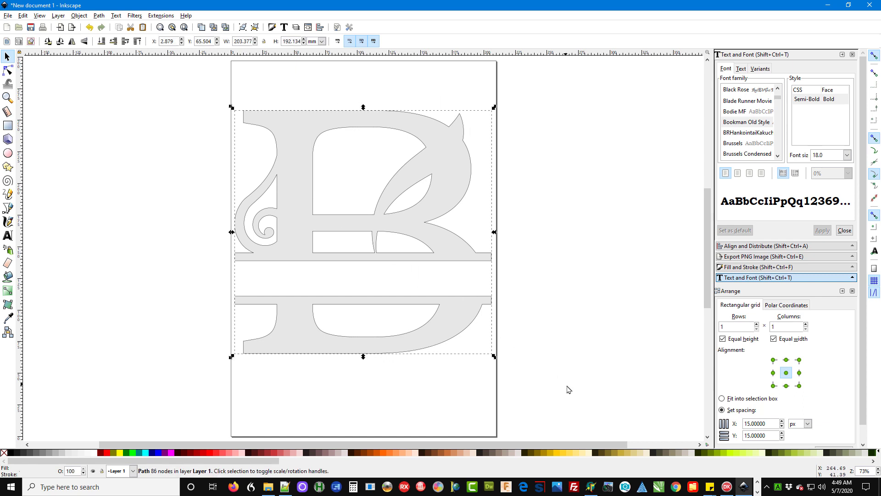
{"action": "left_click", "coordinate": [100, 16]}
{"action": "left_click", "coordinate": [110, 68]}
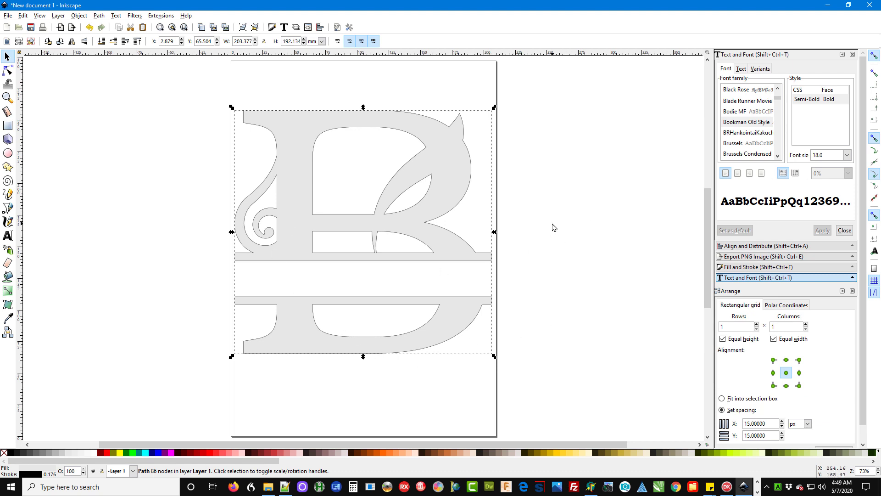
Add the text BALLARD to the right of the page
{"action": "left_click", "coordinate": [113, 234]}
{"action": "left_click", "coordinate": [8, 235]}
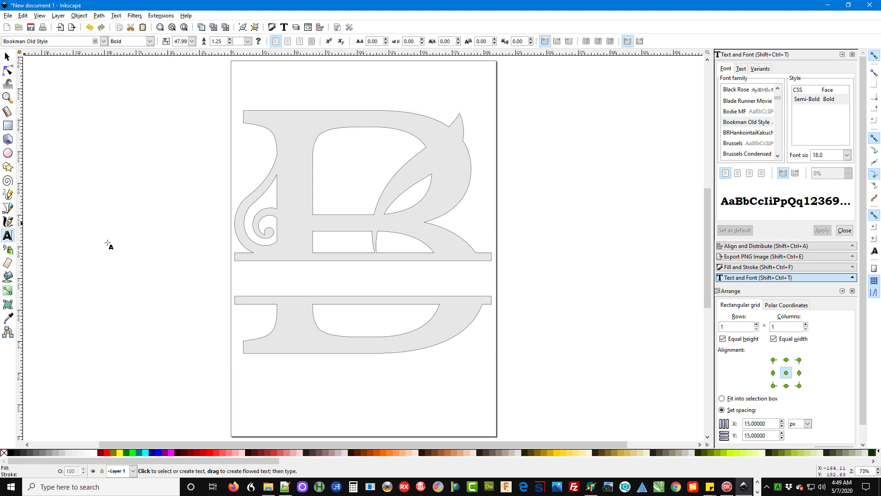
{"action": "left_click", "coordinate": [530, 258]}
{"action": "type", "text": "BA"}
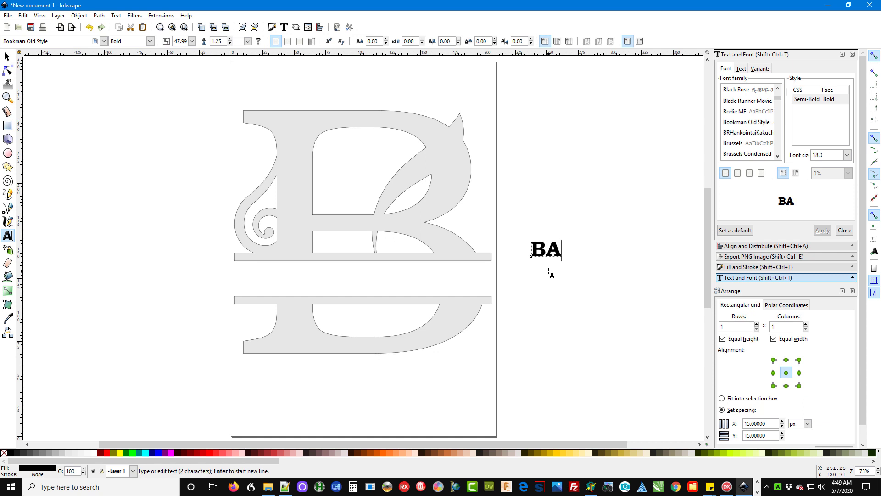
{"action": "type", "text": "LLARD"}
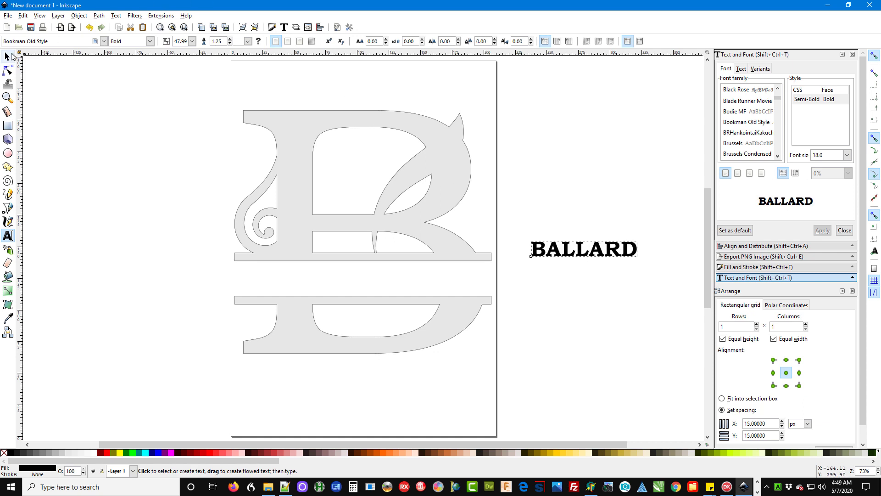
{"action": "key", "text": "Escape"}
Move BALLARD into the B's middle band, stretch it wider, and select both
{"action": "left_click_drag", "start_coordinate": [584, 249], "coordinate": [296, 289]}
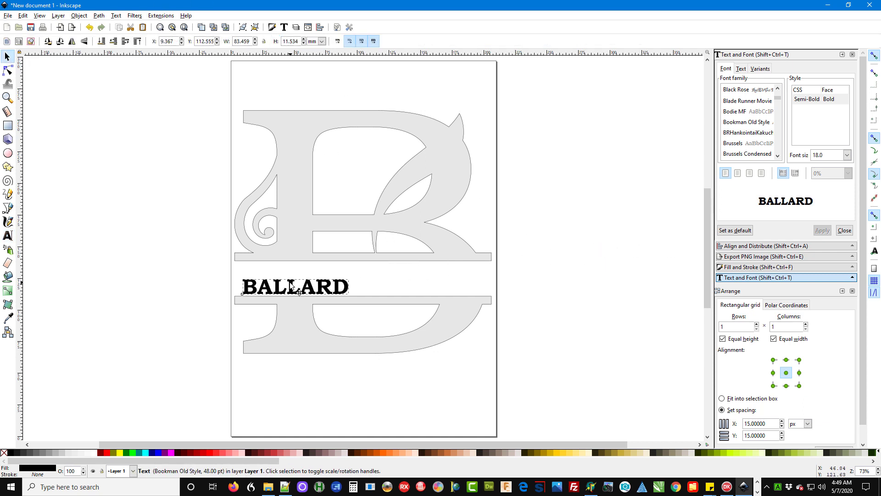
{"action": "mouse_move", "coordinate": [351, 284]}
{"action": "left_mouse_down"}
{"action": "mouse_move", "coordinate": [435, 281]}
{"action": "mouse_move", "coordinate": [490, 260]}
{"action": "left_mouse_up"}
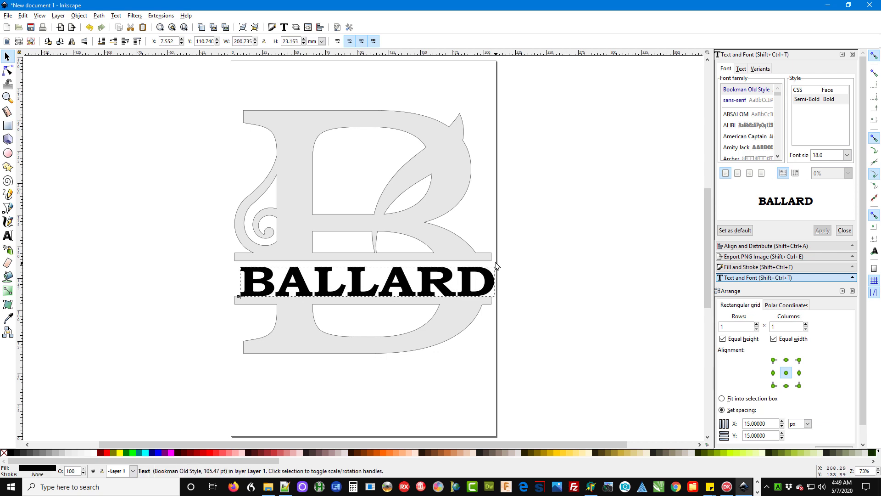
{"action": "left_click", "coordinate": [565, 221]}
{"action": "left_click_drag", "start_coordinate": [182, 81], "coordinate": [537, 372]}
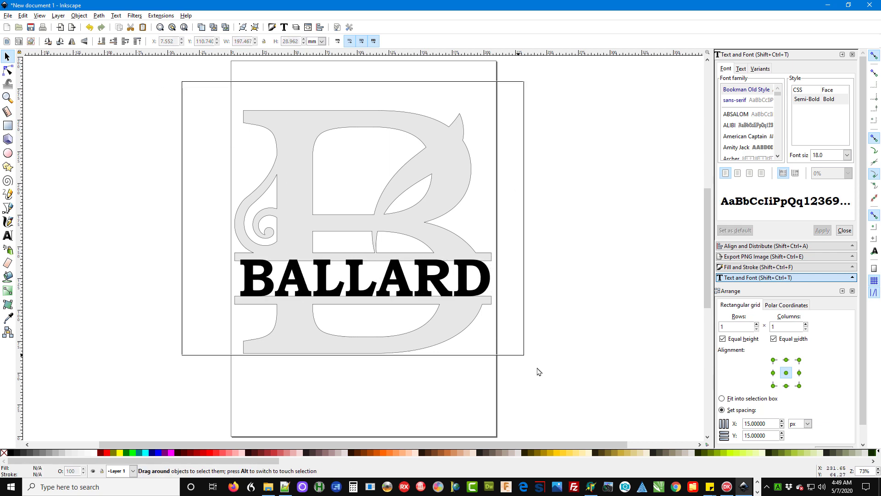
Apply Path > Union to weld BALLARD into the swirl B
{"action": "left_click", "coordinate": [100, 15]}
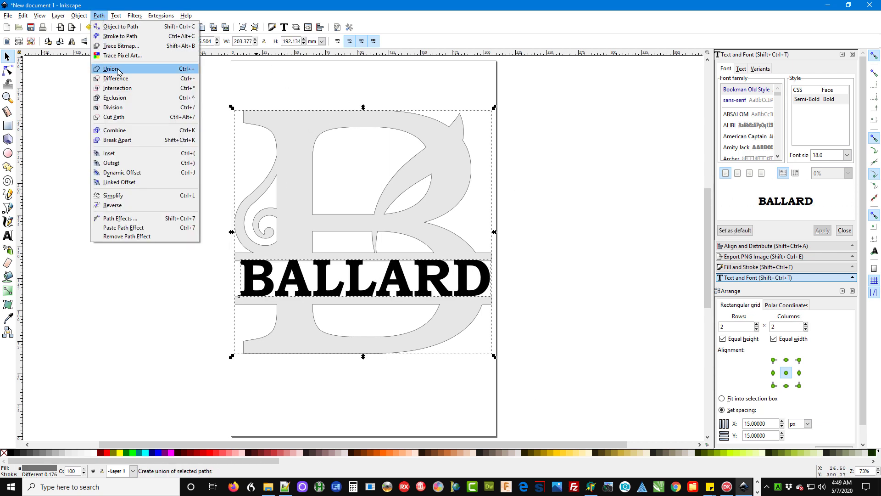
{"action": "left_click", "coordinate": [119, 70]}
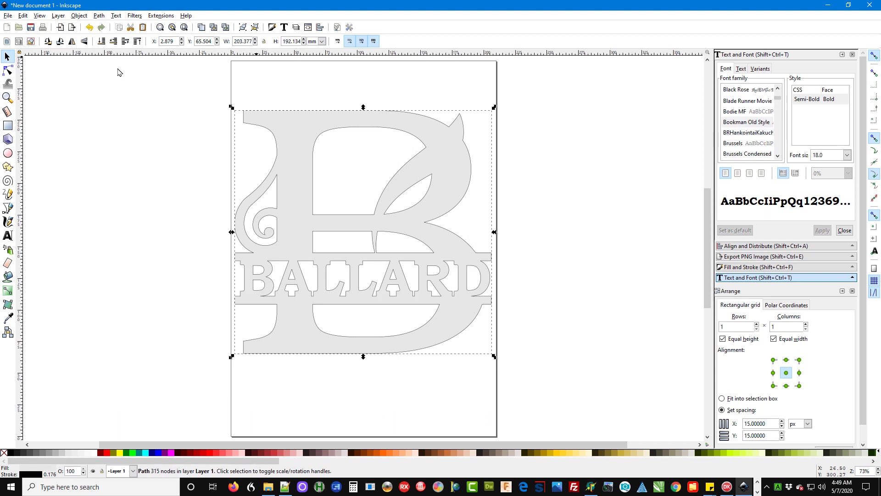